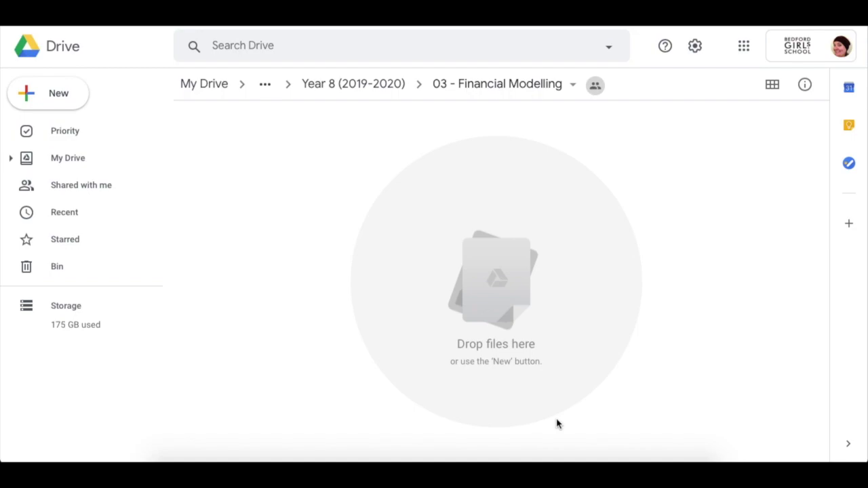
# Create a new Google Form in the 03 - Financial Modelling folder, keeping the folder's sharing.
pyautogui.click(52, 95)
pyautogui.moveTo(89, 256)
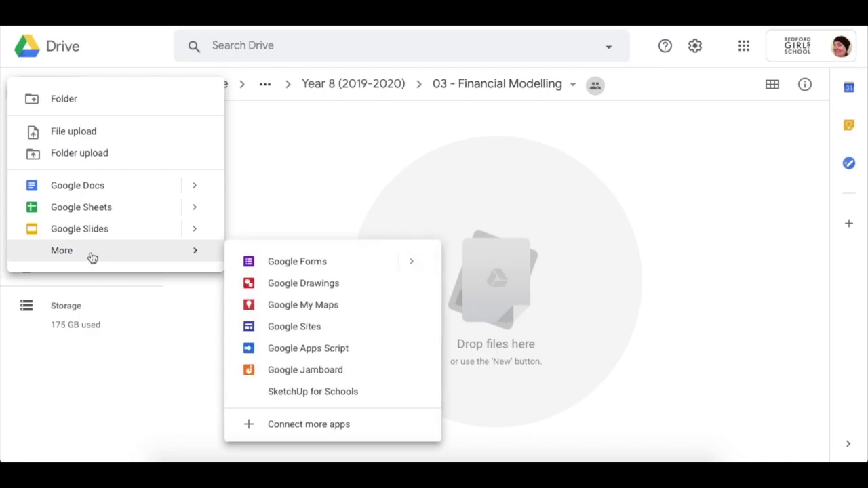
pyautogui.click(280, 265)
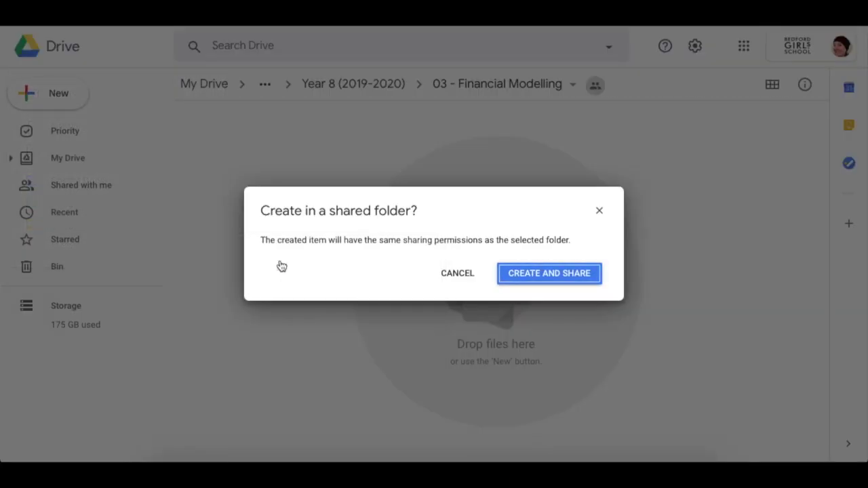
pyautogui.click(556, 273)
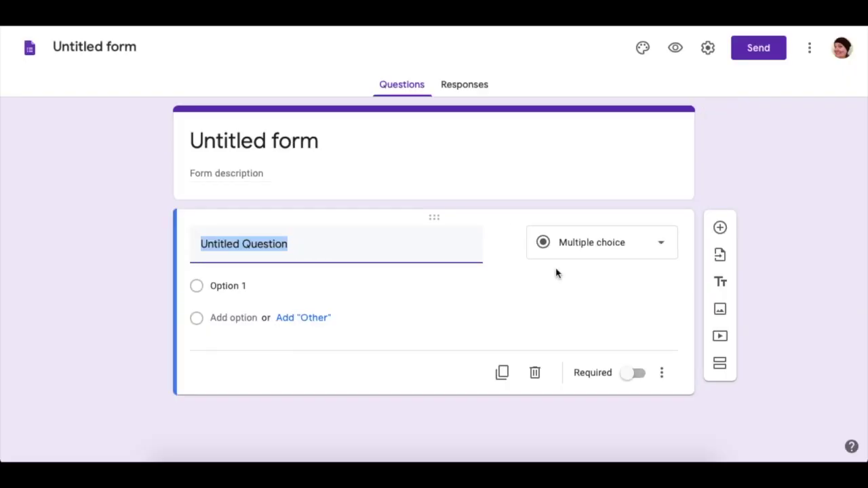
# Rename the untitled form to 'Airline Booking'.
pyautogui.doubleClick(100, 46)
pyautogui.hotkey('ctrl', 'a')
pyautogui.write('Airlin')
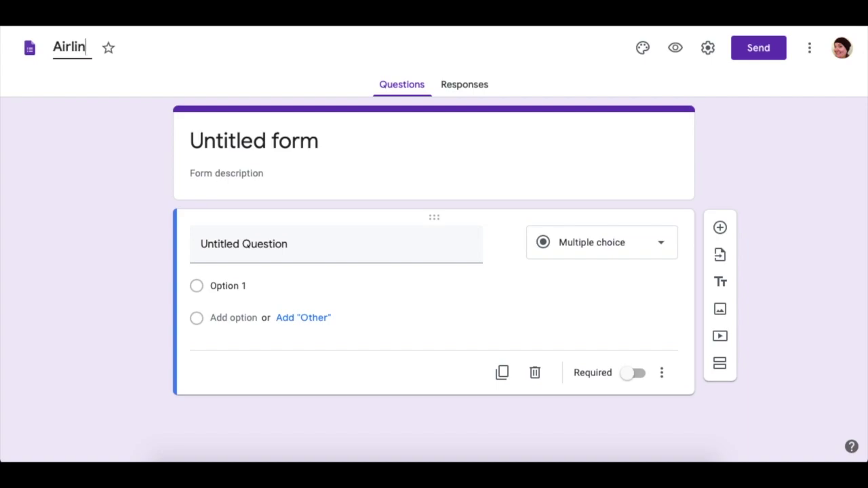
pyautogui.write('e')
pyautogui.write(' Bo')
pyautogui.write('oking')
pyautogui.click(261, 146)
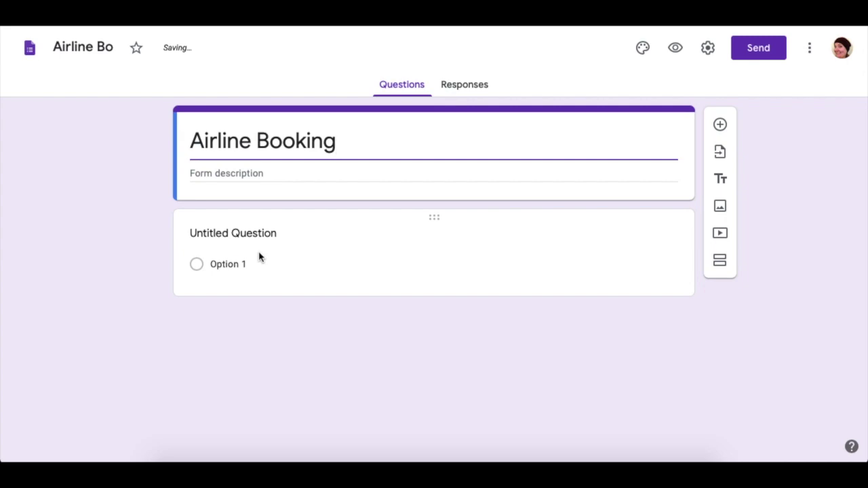
pyautogui.click(238, 233)
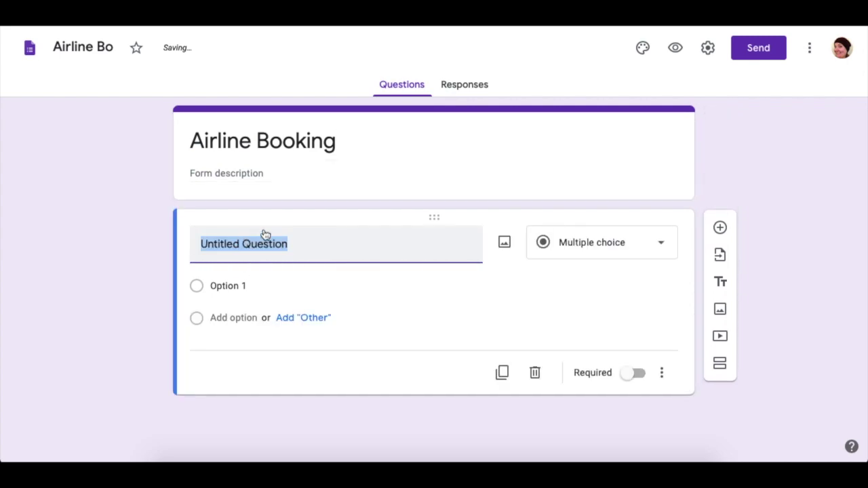
# Make the first question a required short-answer question titled 'Name:'.
pyautogui.click(548, 242)
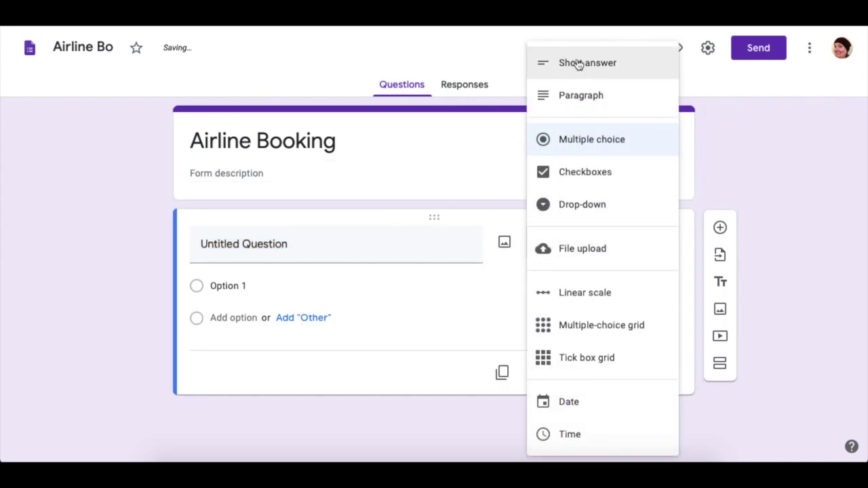
pyautogui.click(577, 63)
pyautogui.click(222, 249)
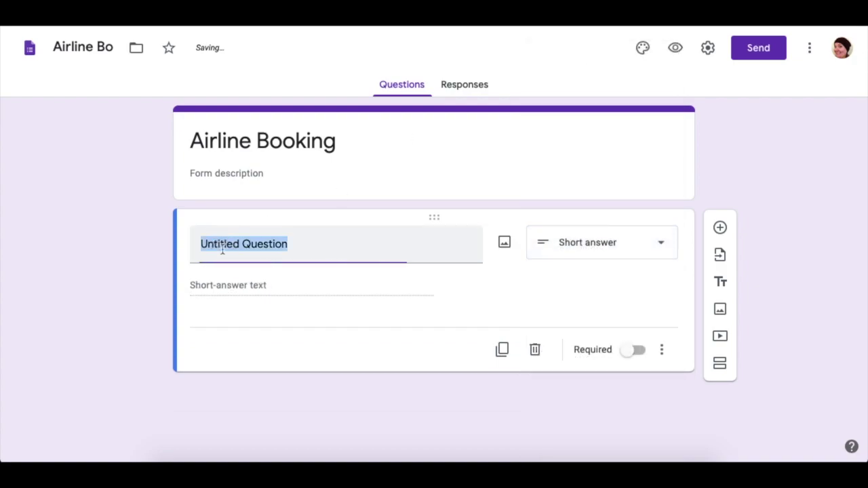
pyautogui.write('Name')
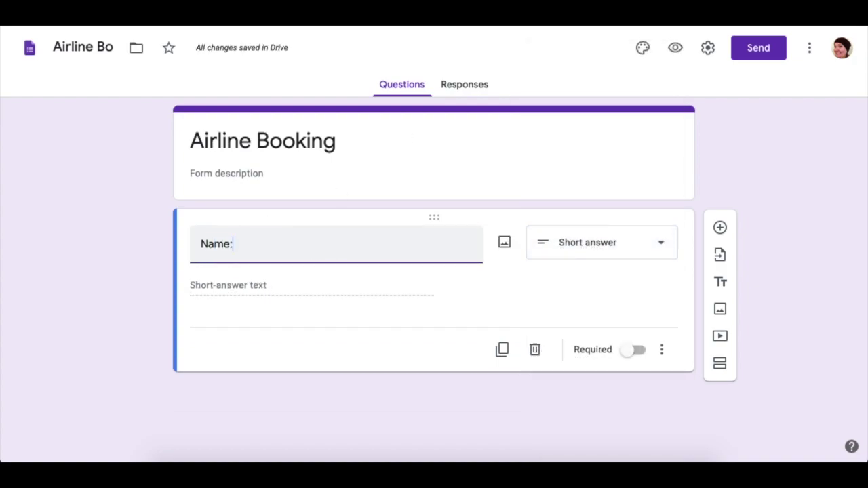
pyautogui.write(':')
pyautogui.click(637, 350)
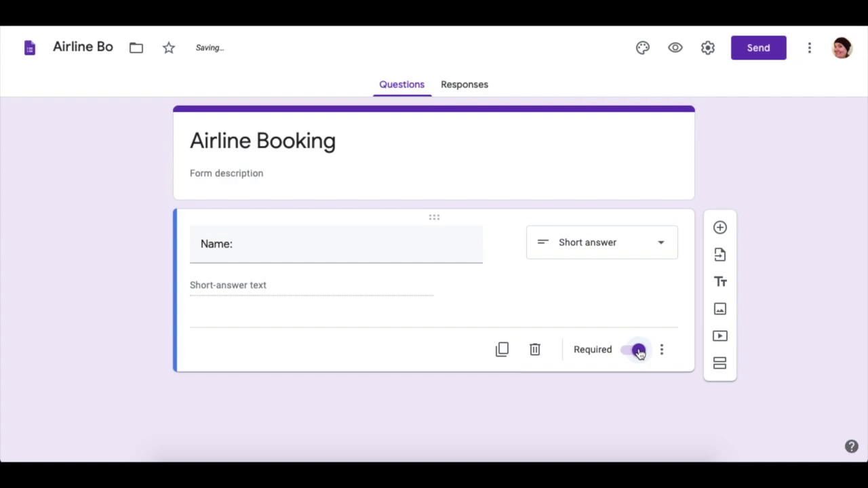
pyautogui.click(721, 228)
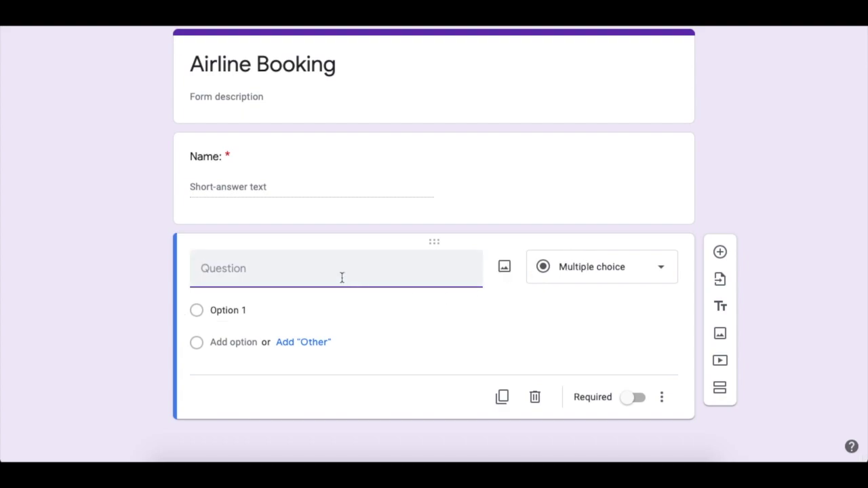
# Title the next question 'Destination:' with options Edinburgh, Paris, Barcelona and Madrid.
pyautogui.write('Destination:')
pyautogui.click(233, 310)
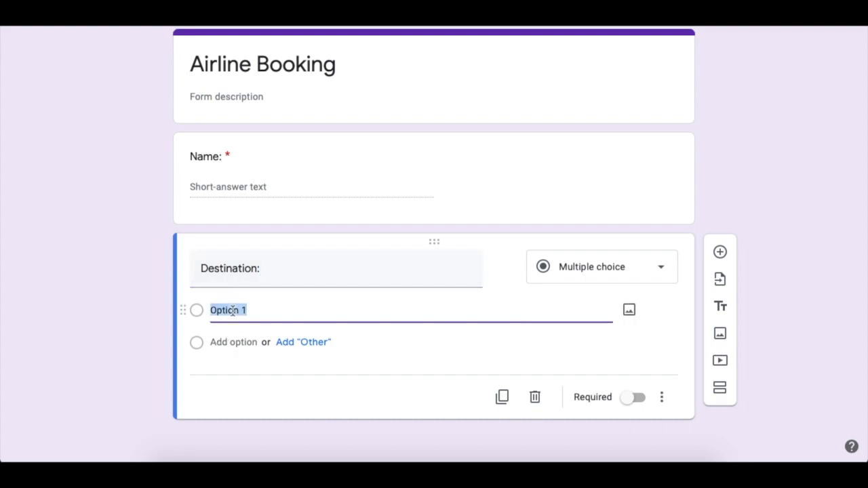
pyautogui.write('Edinburgh')
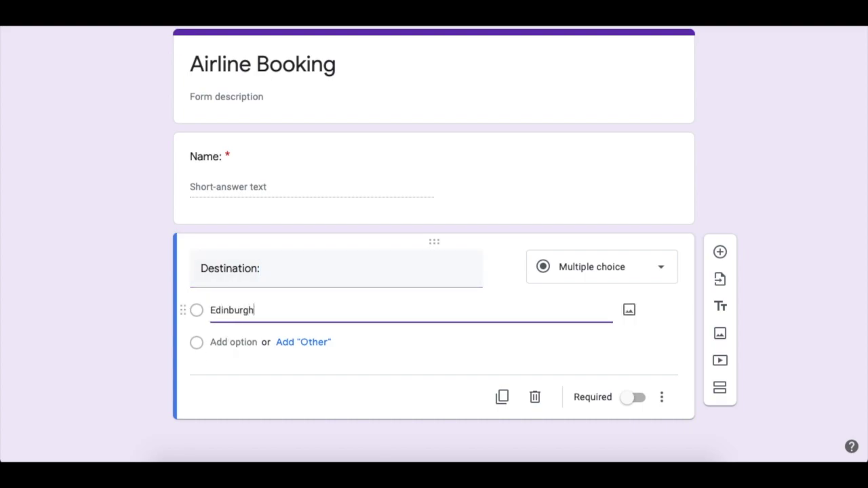
pyautogui.press('Return')
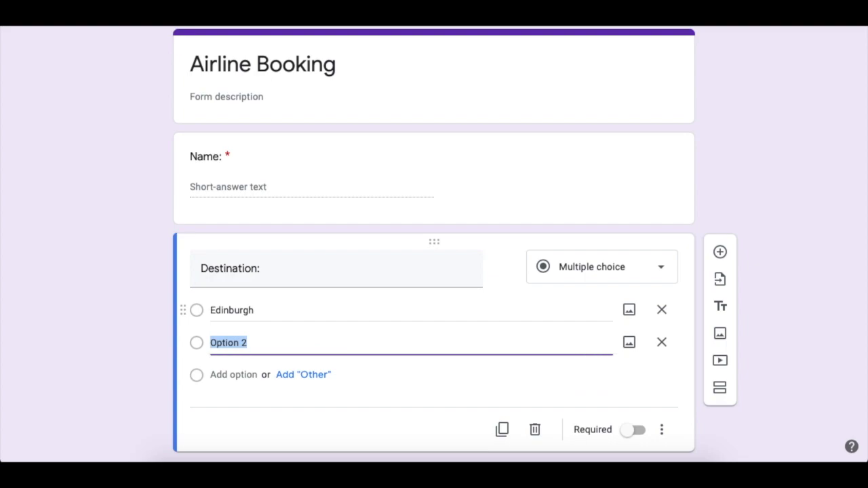
pyautogui.write('Paris')
pyautogui.press('Return')
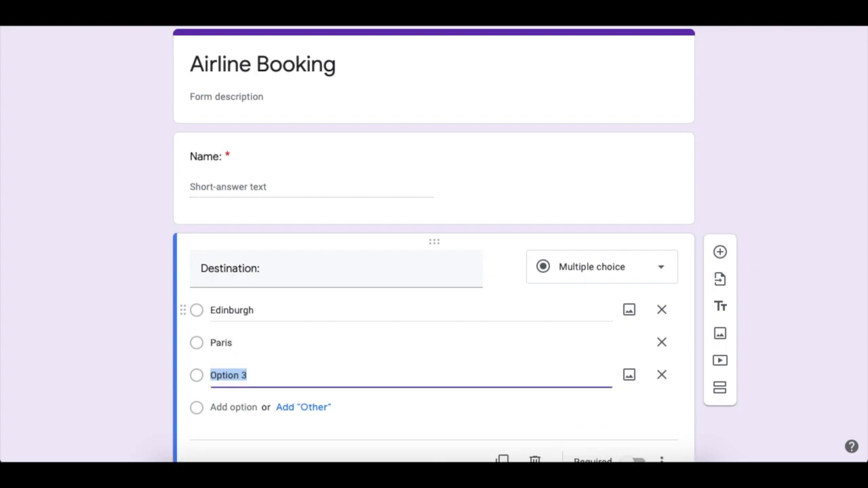
pyautogui.write('Barcelona')
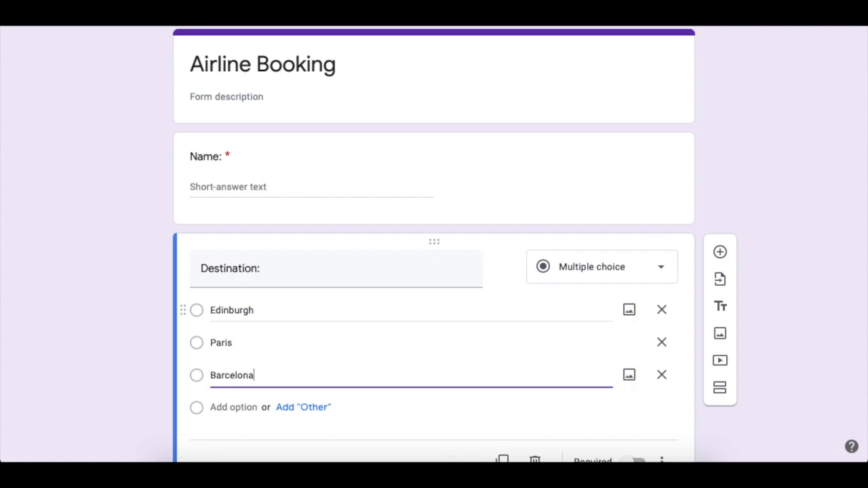
pyautogui.press('Return')
pyautogui.write('Madrid')
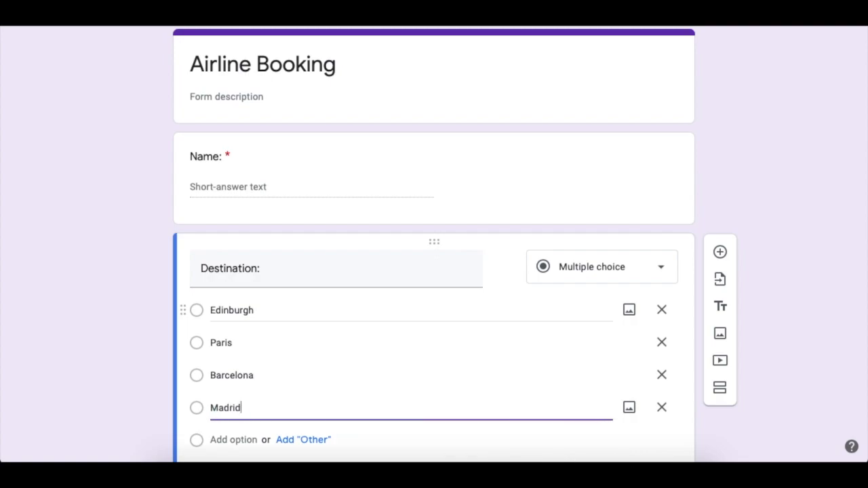
# Make Destination a required drop-down question.
pyautogui.click(586, 266)
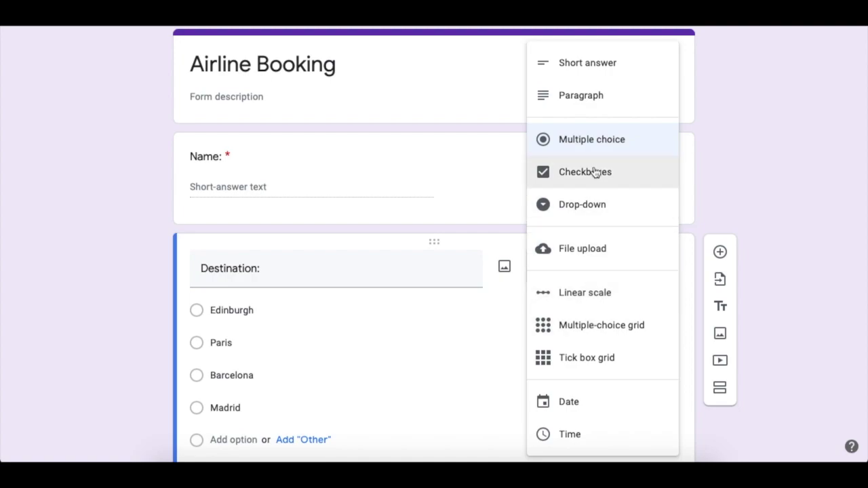
pyautogui.click(587, 212)
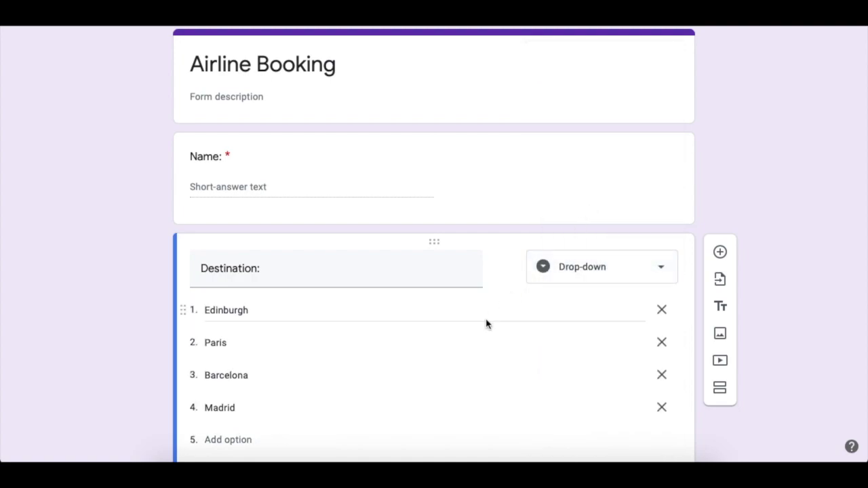
pyautogui.scroll(-1, 485, 324)
pyautogui.scroll(-1, 486, 319)
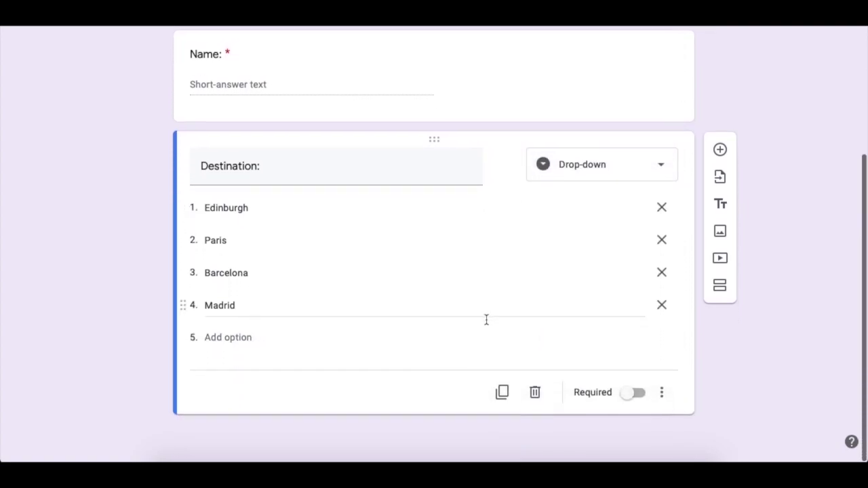
pyautogui.click(640, 399)
# Add an 'In-flight meal:' multiple-choice question with Yes as its first option.
pyautogui.click(722, 153)
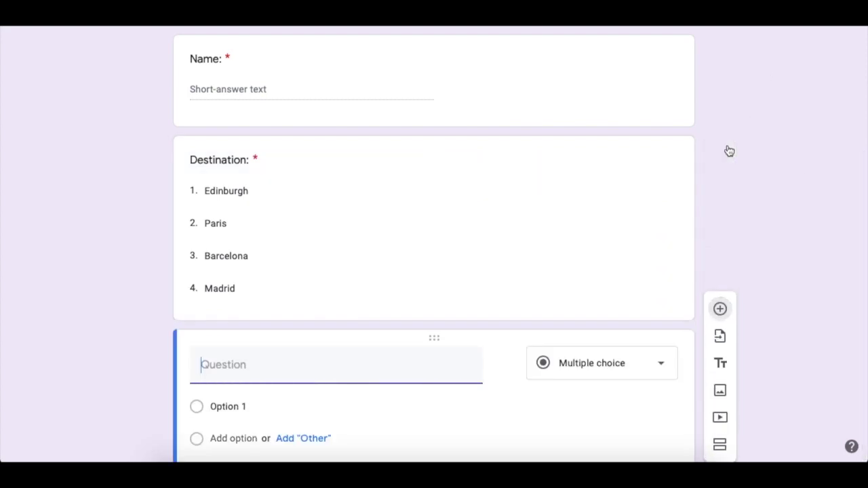
pyautogui.write('In f')
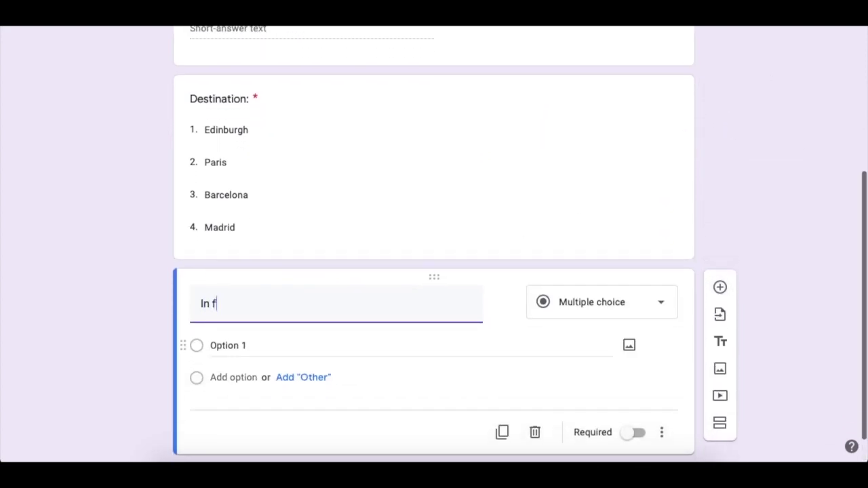
pyautogui.write('light meal')
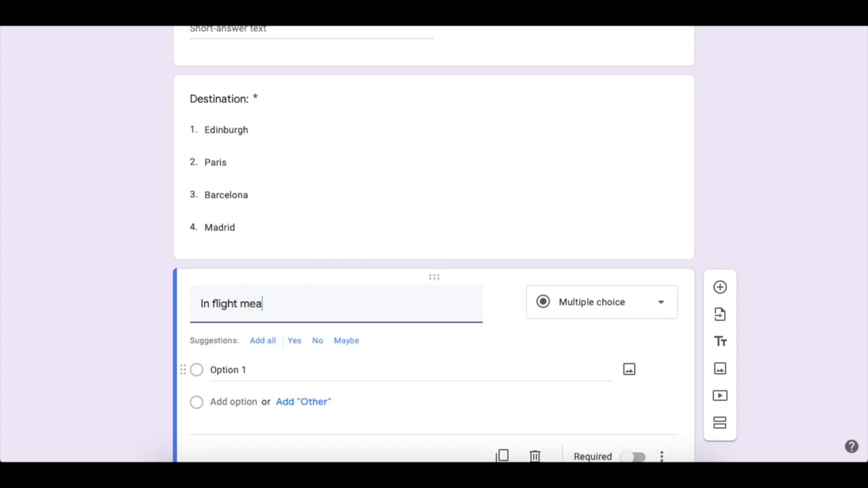
pyautogui.click(213, 306)
pyautogui.press('BackSpace')
pyautogui.write('-')
pyautogui.click(293, 307)
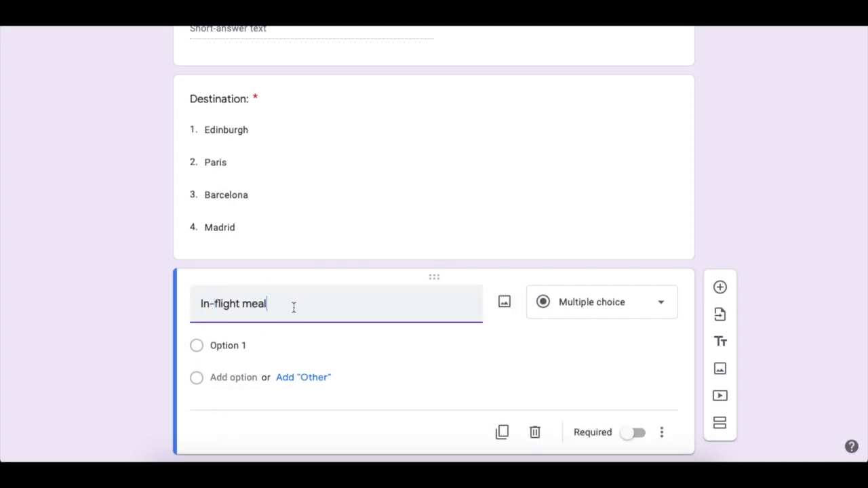
pyautogui.click(236, 345)
pyautogui.write('Y')
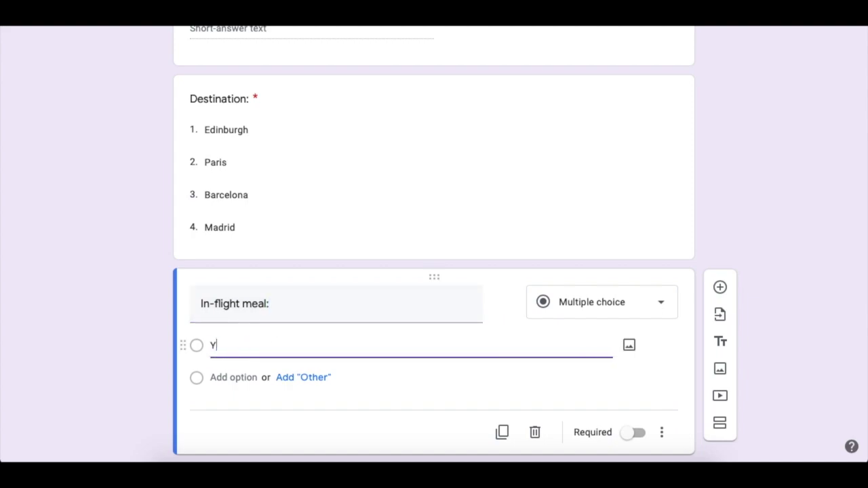
pyautogui.write('es')
pyautogui.press('Return')
# Add No as the second In-flight meal option.
pyautogui.write('No')
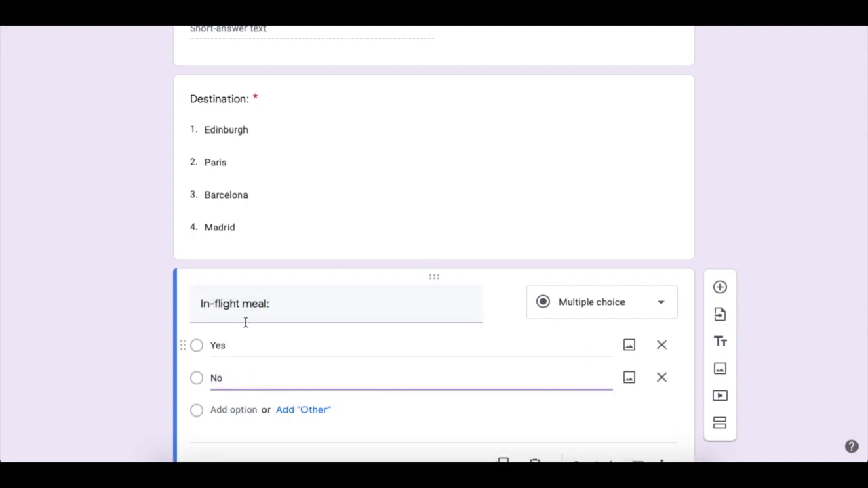
pyautogui.scroll(-1, 552, 300)
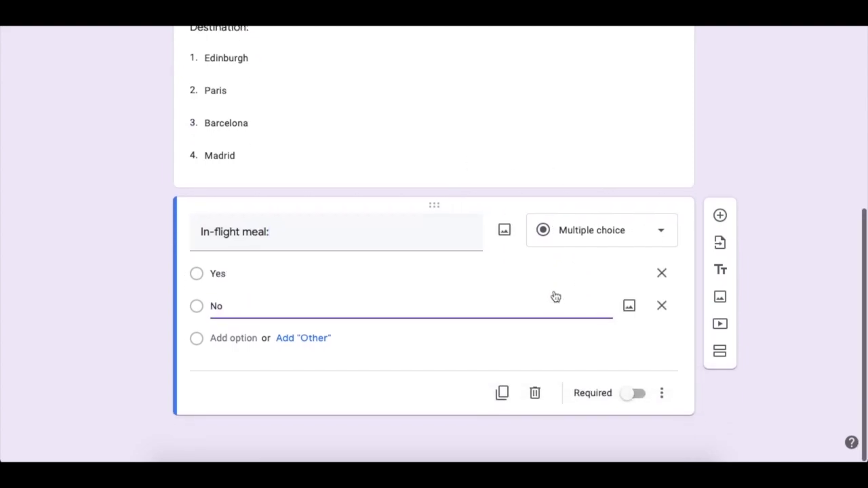
pyautogui.click(721, 220)
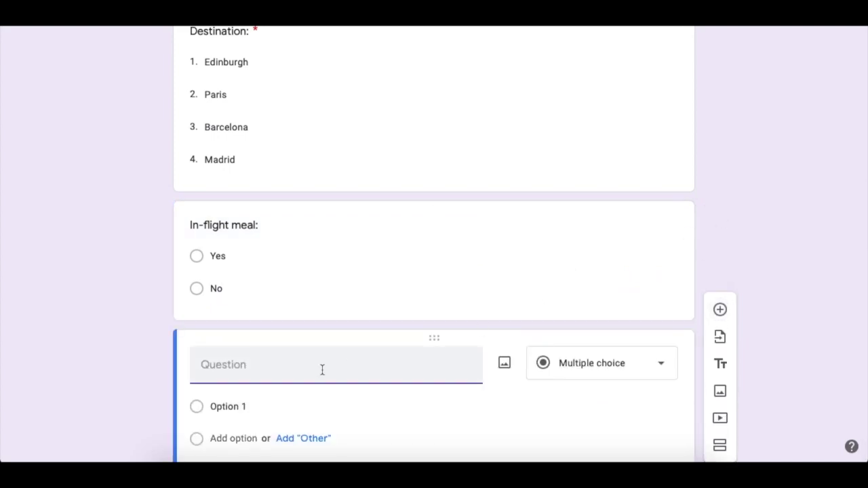
# Create a 'Class of ticket:' drop-down with Economy, Business and First Class.
pyautogui.write('Class of ticket')
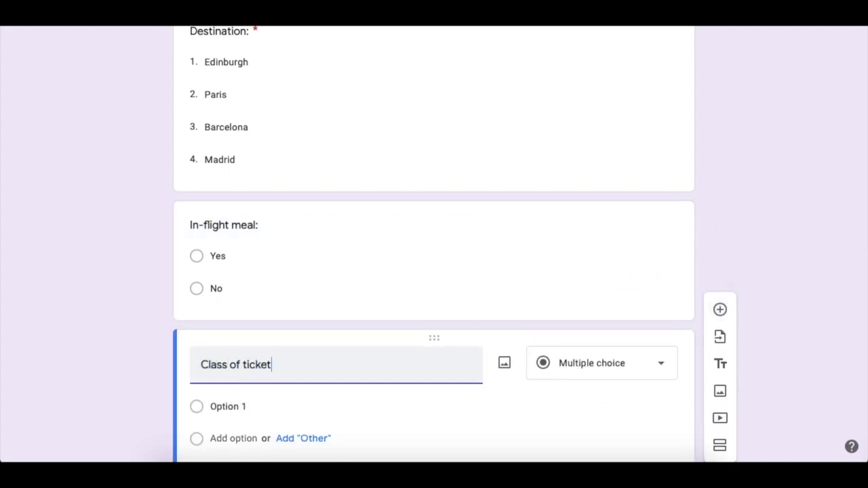
pyautogui.write(':')
pyautogui.click(226, 406)
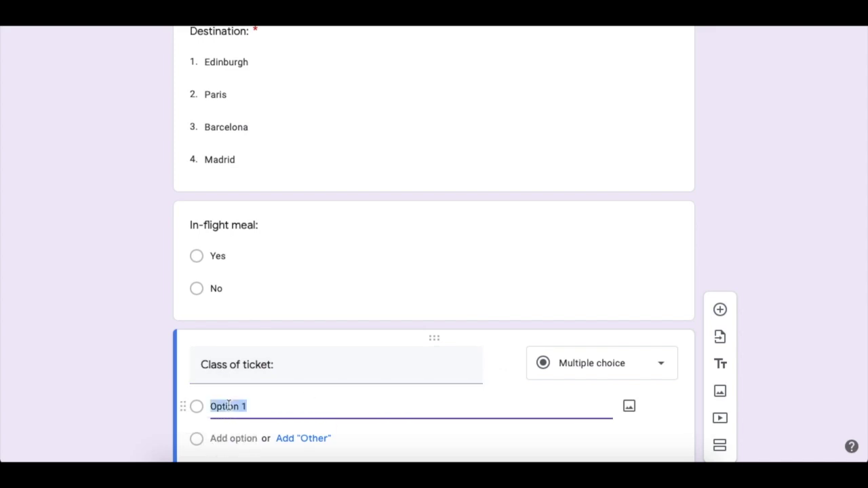
pyautogui.write('Economy')
pyautogui.press('Return')
pyautogui.write('Business')
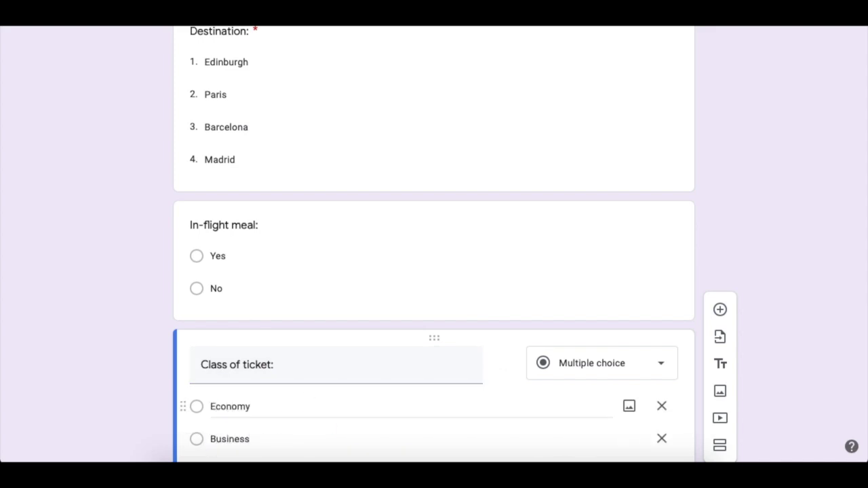
pyautogui.press('Return')
pyautogui.write('First Class')
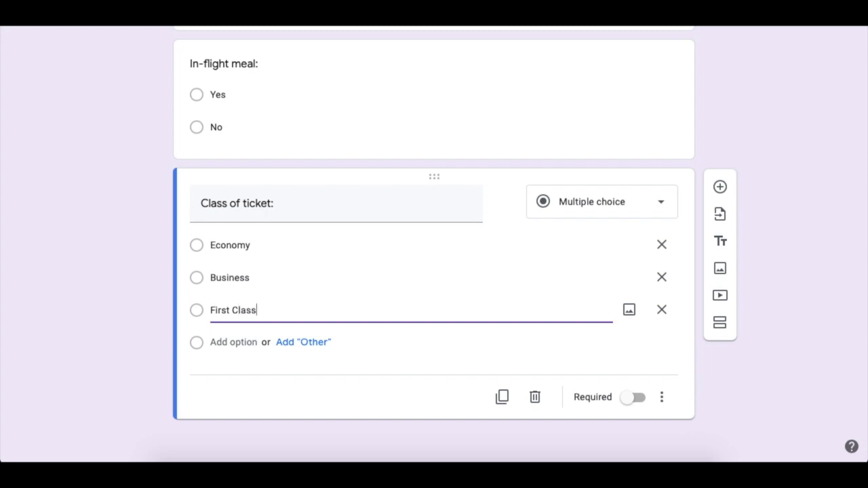
pyautogui.click(584, 207)
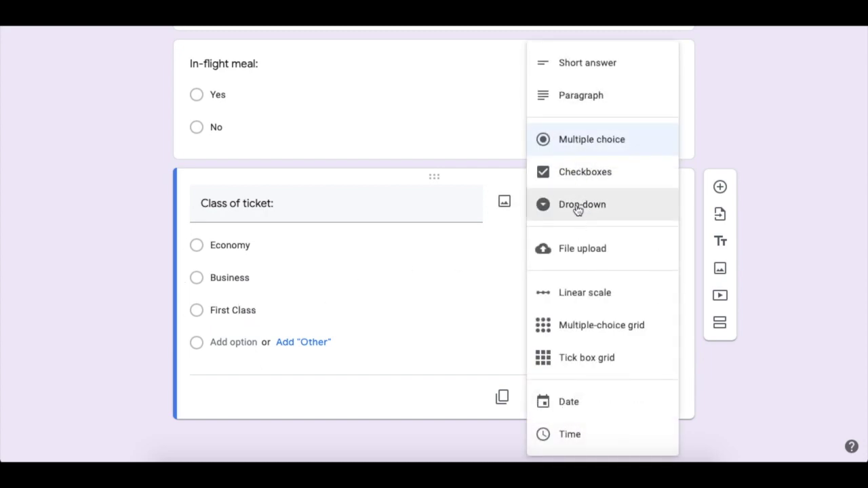
pyautogui.click(575, 207)
# Mark the Class of ticket and In-flight meal questions as required.
pyautogui.scroll(1, 622, 314)
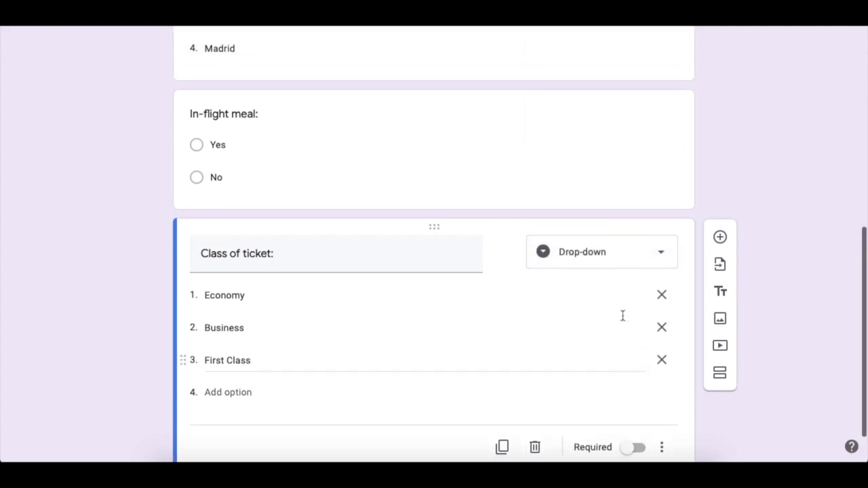
pyautogui.click(637, 450)
pyautogui.click(595, 171)
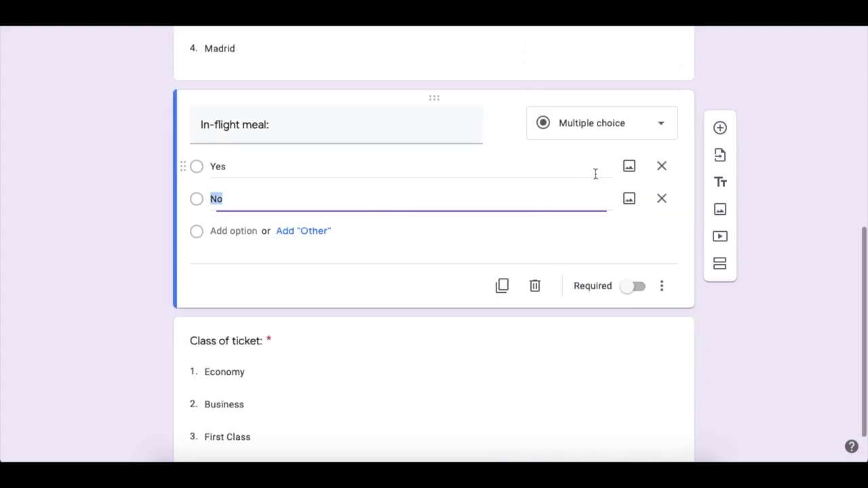
pyautogui.click(633, 289)
# Review the four questions and open the form in respondent preview.
pyautogui.scroll(3, 632, 293)
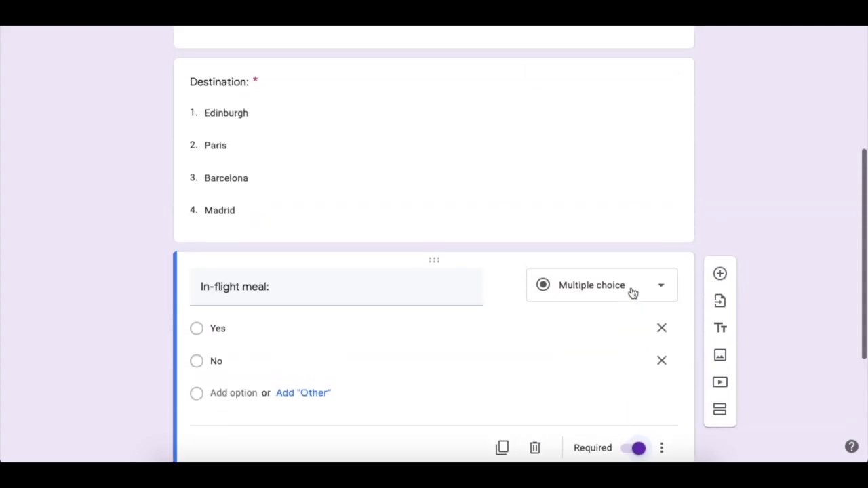
pyautogui.click(612, 232)
pyautogui.scroll(4, 619, 277)
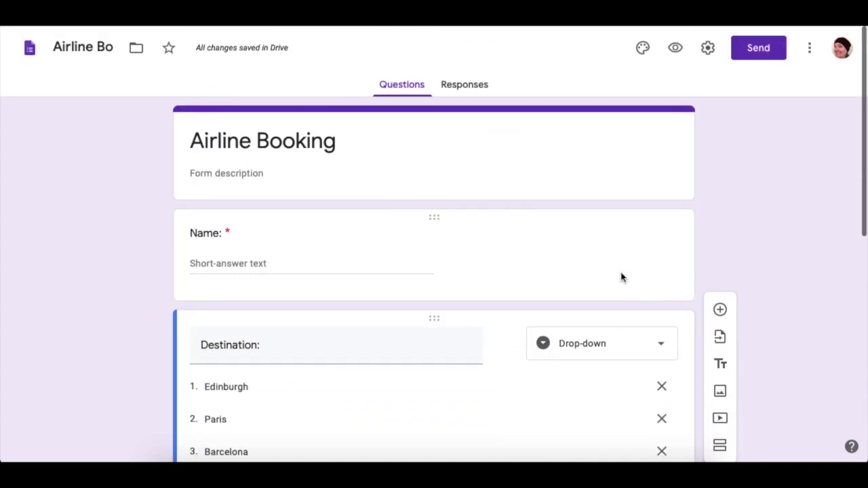
pyautogui.scroll(-2, 622, 277)
pyautogui.scroll(2, 622, 277)
pyautogui.scroll(-8, 604, 209)
pyautogui.scroll(6, 604, 210)
pyautogui.scroll(2, 605, 212)
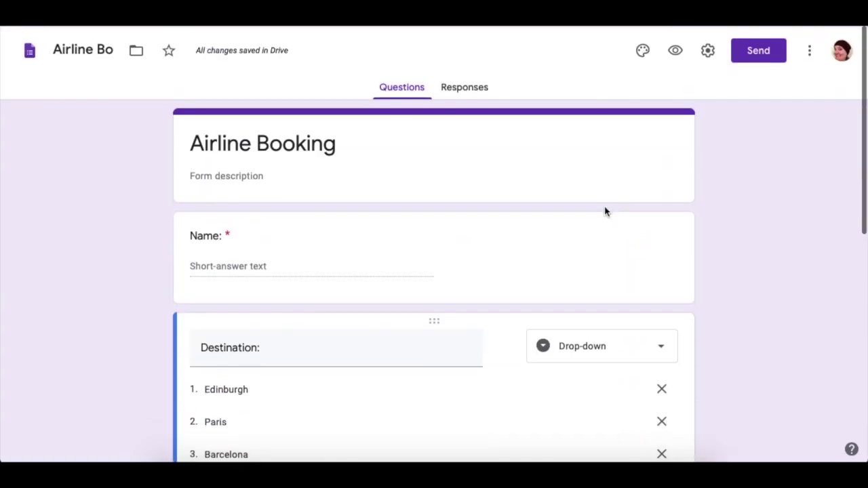
pyautogui.click(674, 53)
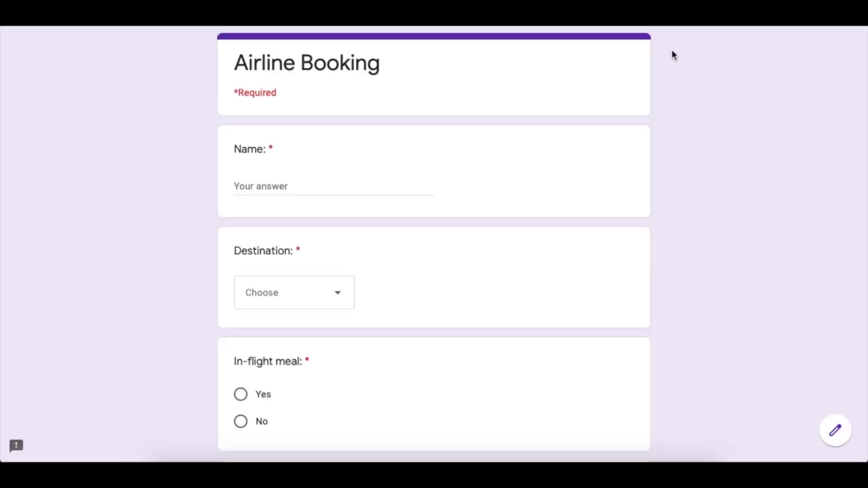
# Submit a test booking with a name, Edinburgh, no in-flight meal and Business class.
pyautogui.scroll(-4, 455, 196)
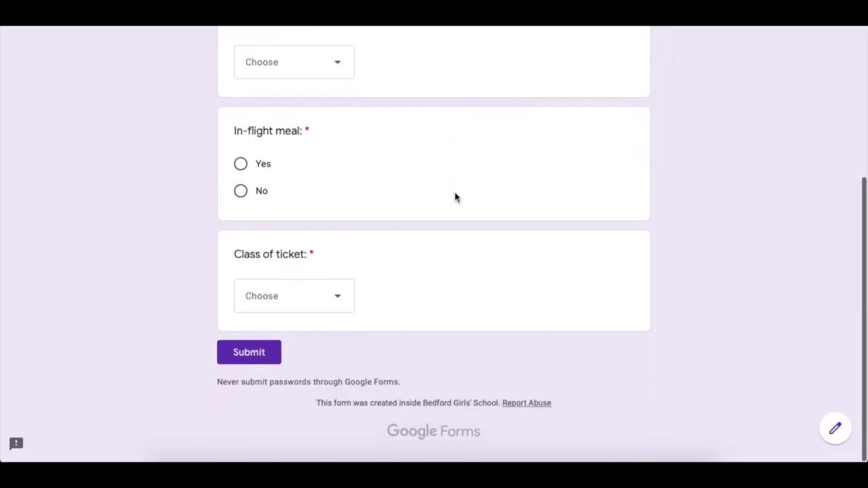
pyautogui.scroll(4, 455, 197)
pyautogui.click(347, 189)
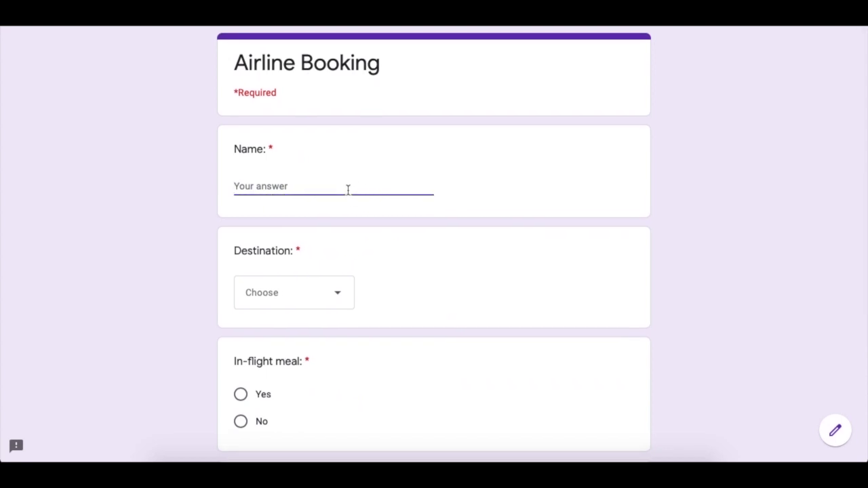
pyautogui.write('Phoebe')
pyautogui.click(275, 295)
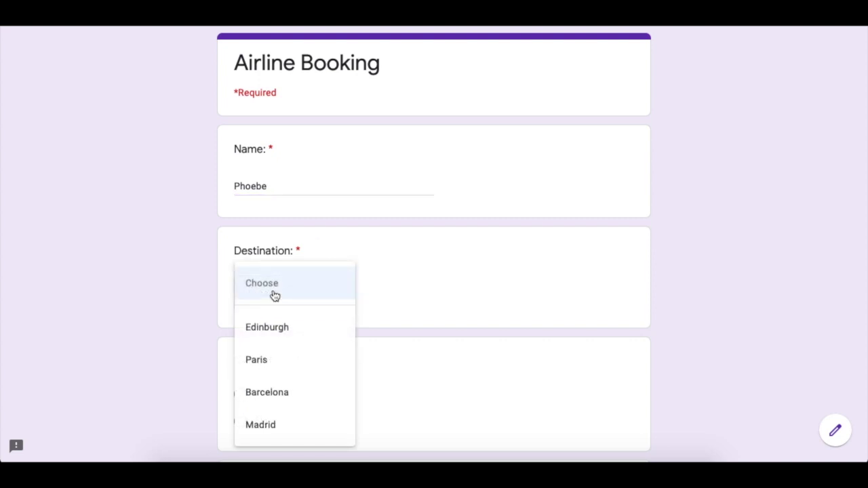
pyautogui.click(273, 328)
pyautogui.scroll(-3, 273, 328)
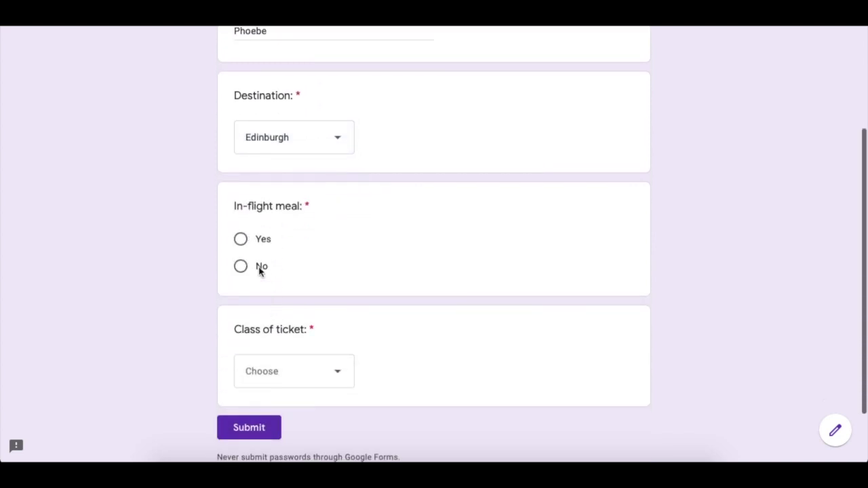
pyautogui.click(251, 268)
pyautogui.click(283, 370)
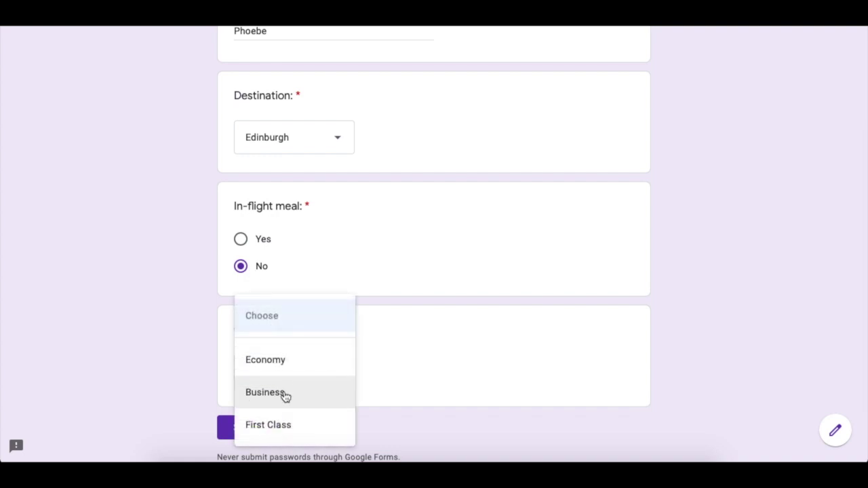
pyautogui.click(284, 397)
pyautogui.click(259, 434)
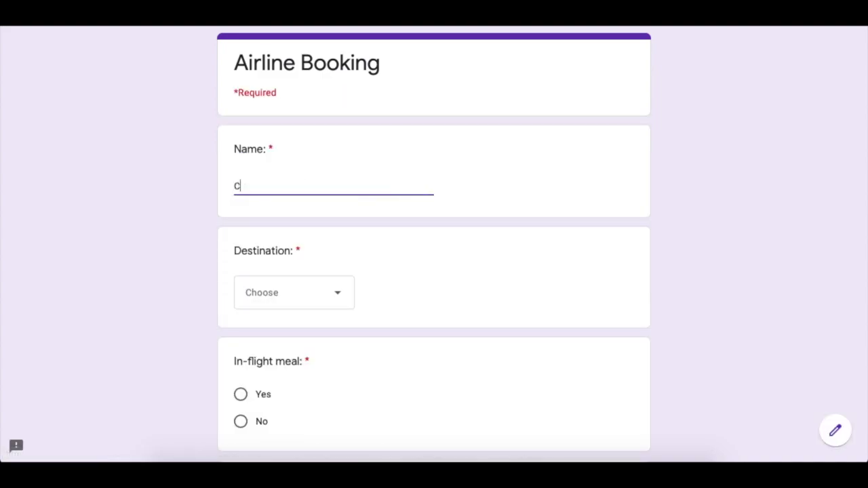
# Submit another test booking: Barcelona, no in-flight meal, First Class.
pyautogui.click(295, 285)
pyautogui.click(290, 391)
pyautogui.scroll(-3, 288, 391)
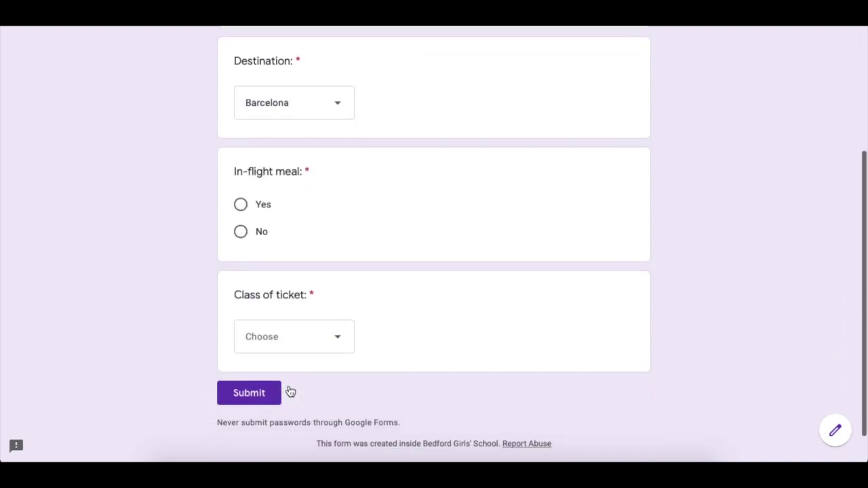
pyautogui.click(243, 231)
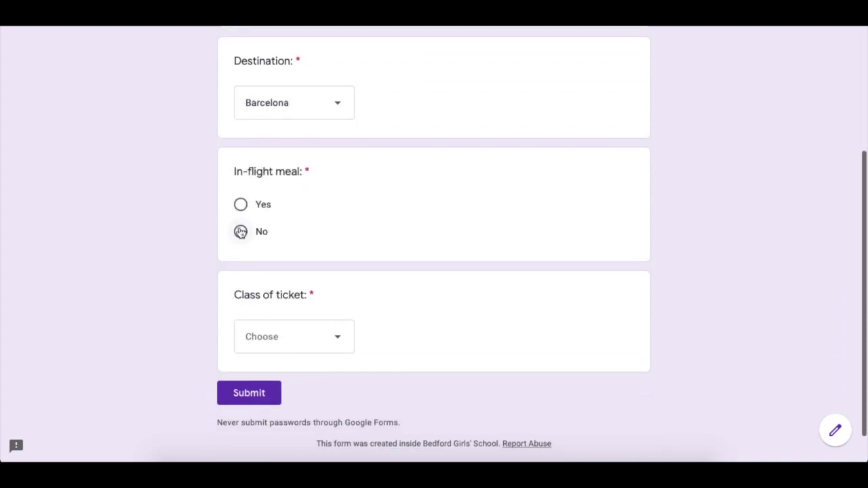
pyautogui.click(265, 349)
pyautogui.click(272, 435)
pyautogui.click(255, 394)
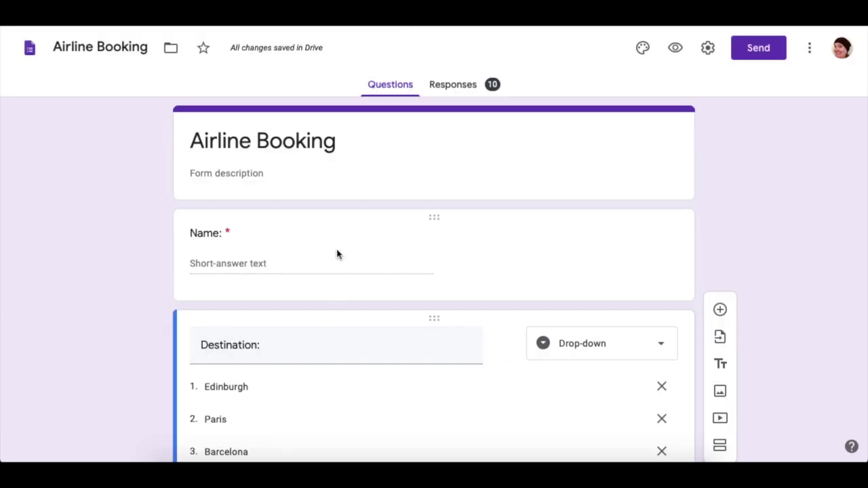
# Scroll through the Responses summary of all 10 bookings, including the 50/50 meal chart.
pyautogui.click(453, 85)
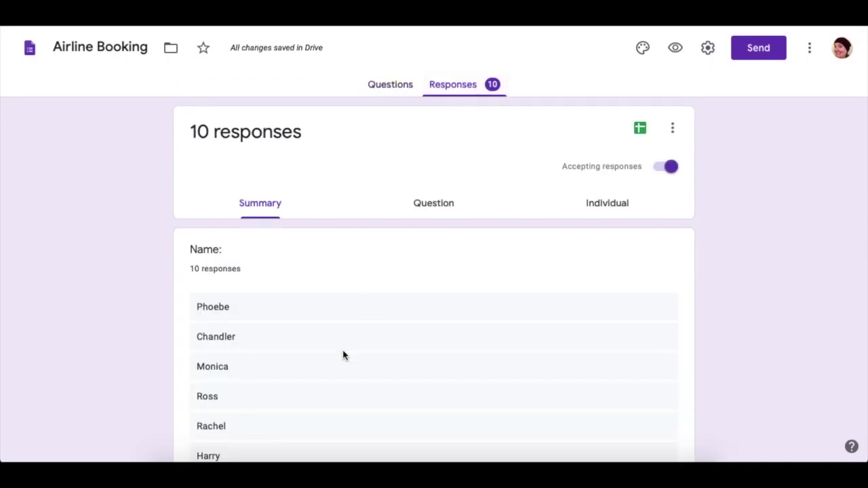
pyautogui.scroll(-2, 343, 355)
pyautogui.scroll(-1, 856, 216)
pyautogui.scroll(-8, 856, 215)
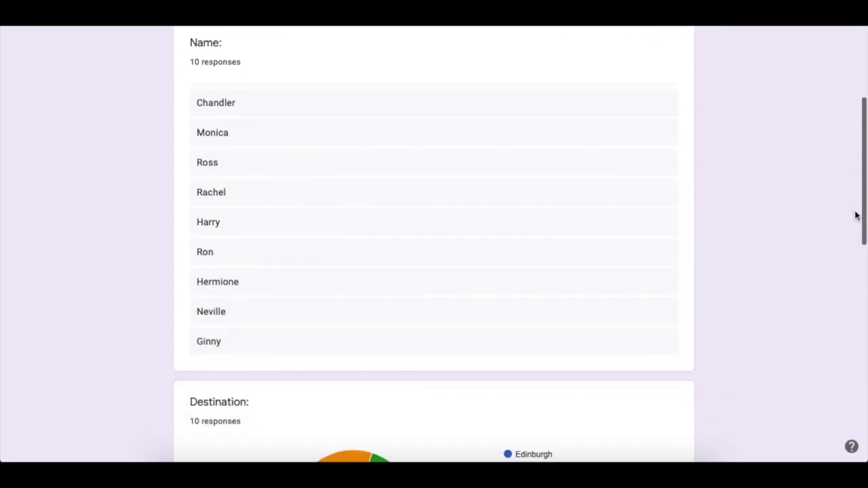
pyautogui.scroll(-5, 856, 216)
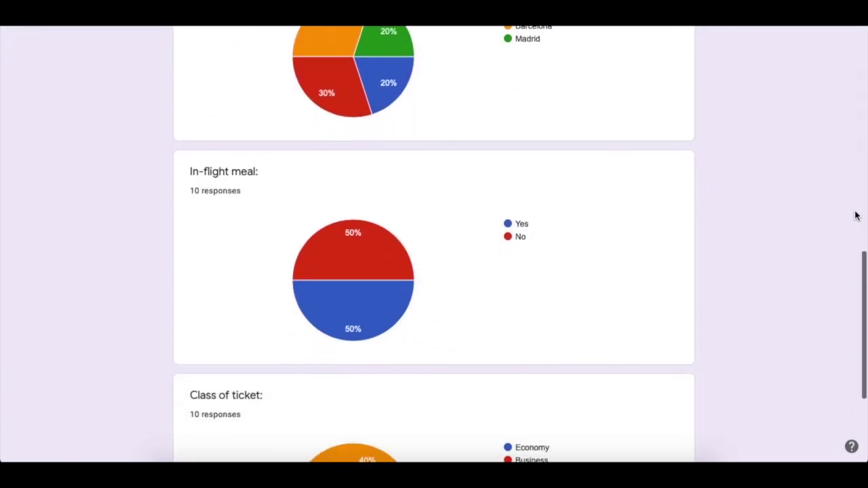
pyautogui.press('Home')
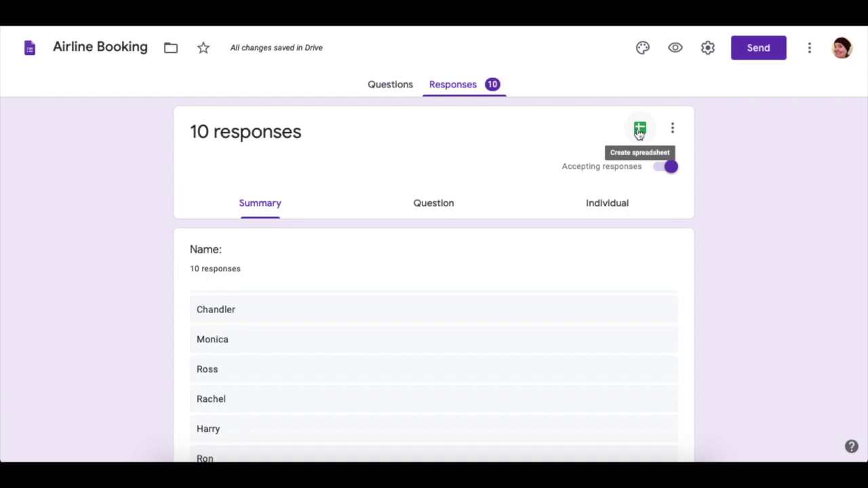
# Create a new spreadsheet, Airline Booking (Responses), to hold the 10 form responses.
pyautogui.click(638, 131)
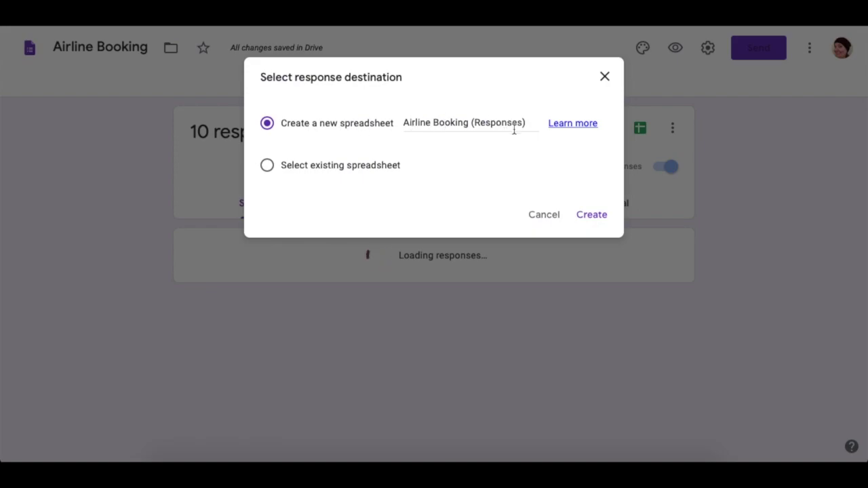
pyautogui.click(592, 216)
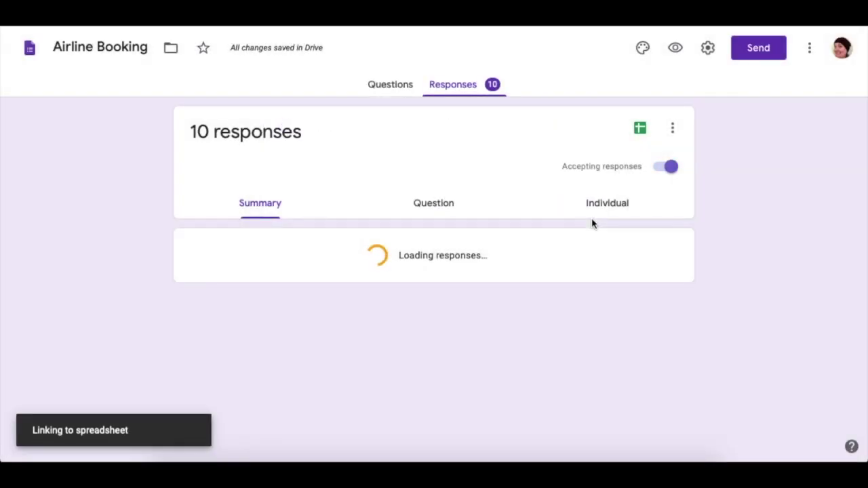